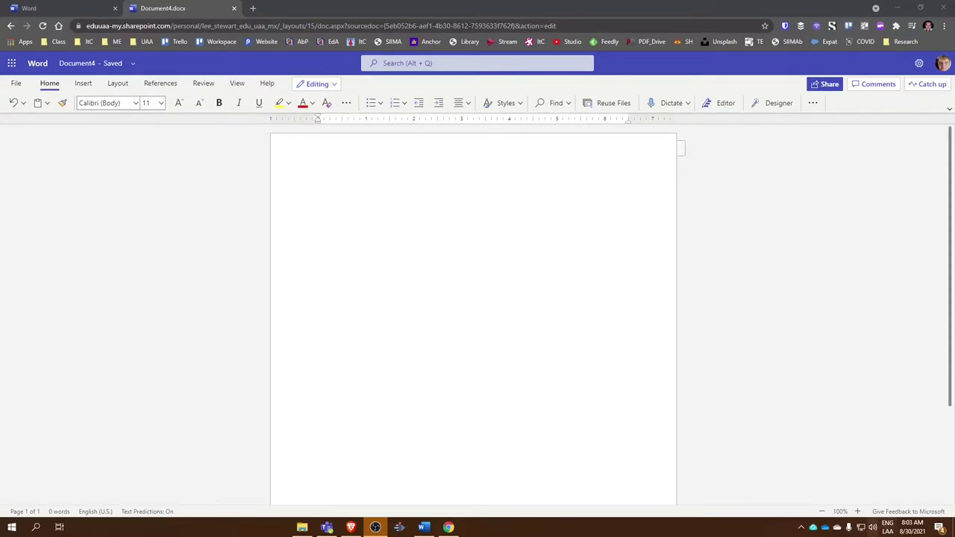
Step: Switch to the desktop Word app and delete the embedded My recording 6.wav object from Document1
{"action": "left_click", "coordinate": [425, 528]}
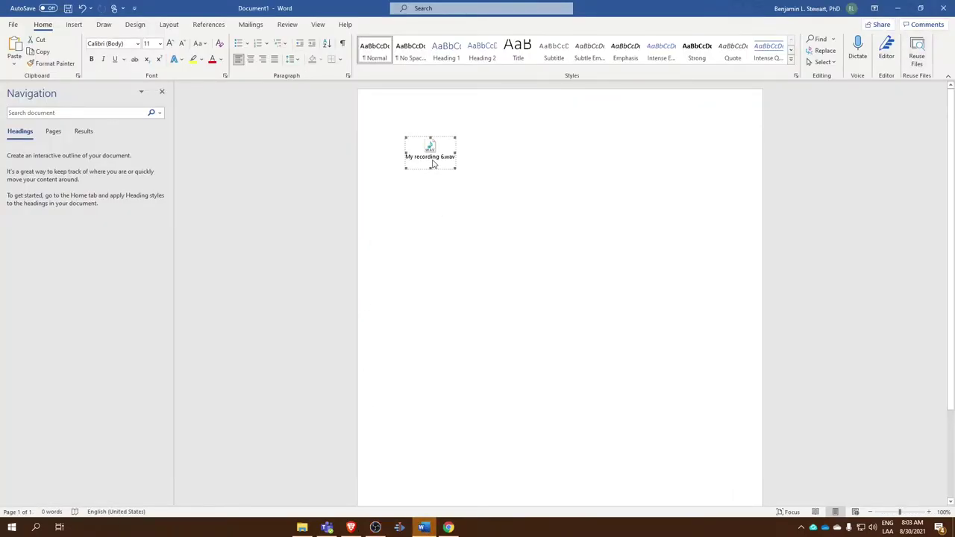
{"action": "key", "text": "Delete"}
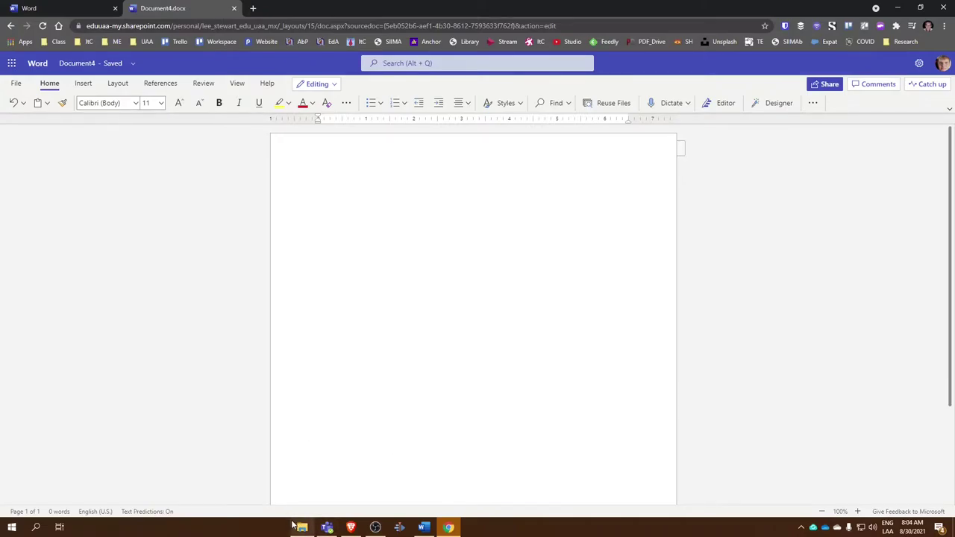
Step: Open OneDrive's My files in a new browser tab, and view the Universidad Autónoma de Aguascalientes OneDrive folder in File Explorer
{"action": "left_click", "coordinate": [70, 8]}
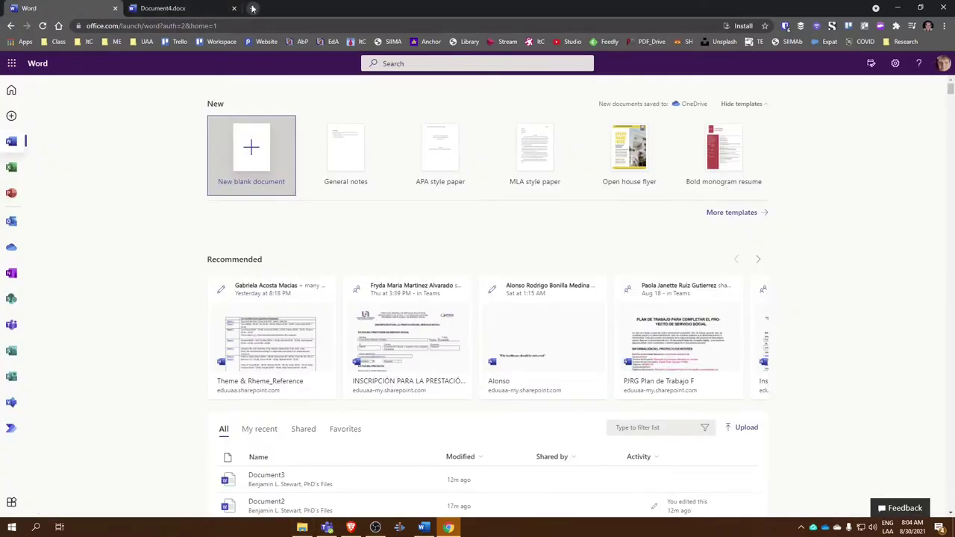
{"action": "left_click", "coordinate": [251, 8]}
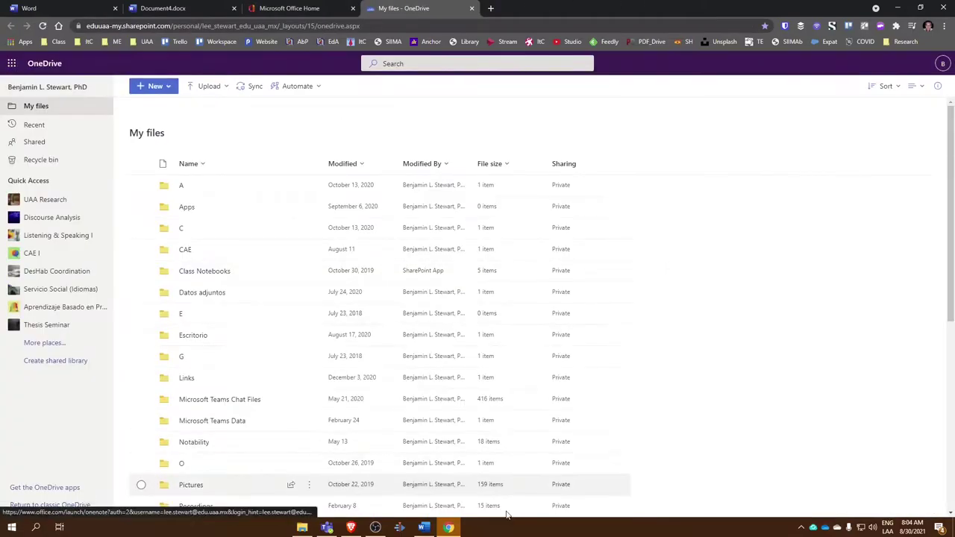
{"action": "left_click", "coordinate": [303, 528]}
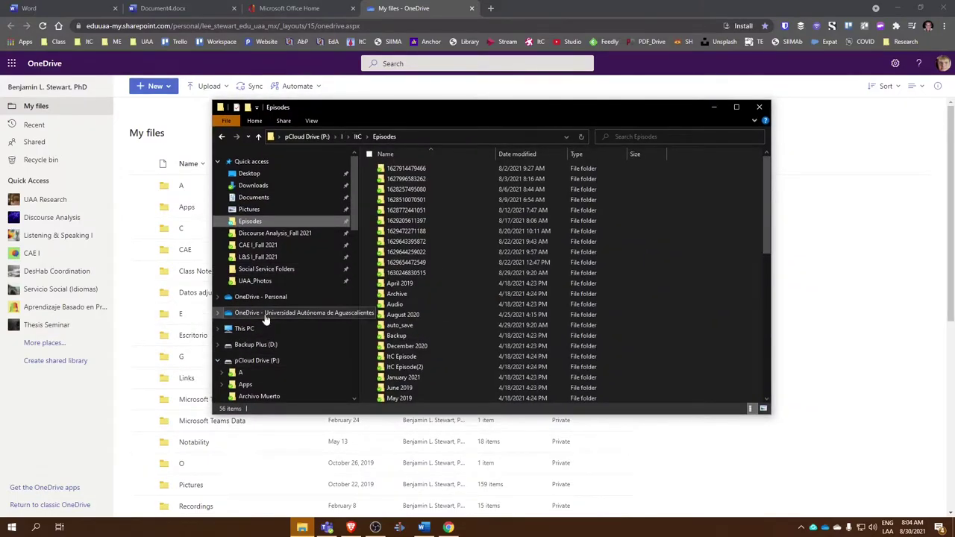
{"action": "left_click", "coordinate": [265, 314]}
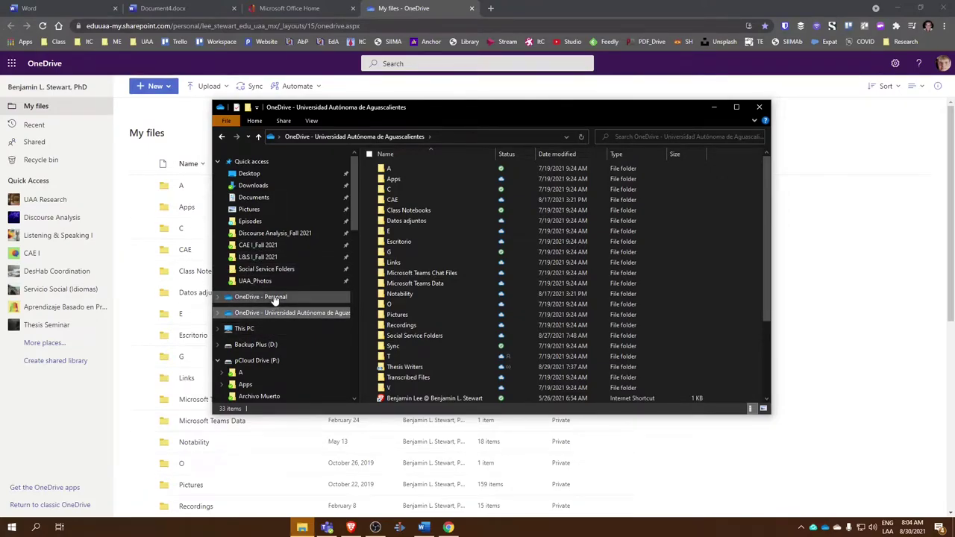
{"action": "left_click_drag", "start_coordinate": [475, 107], "coordinate": [954, 112]}
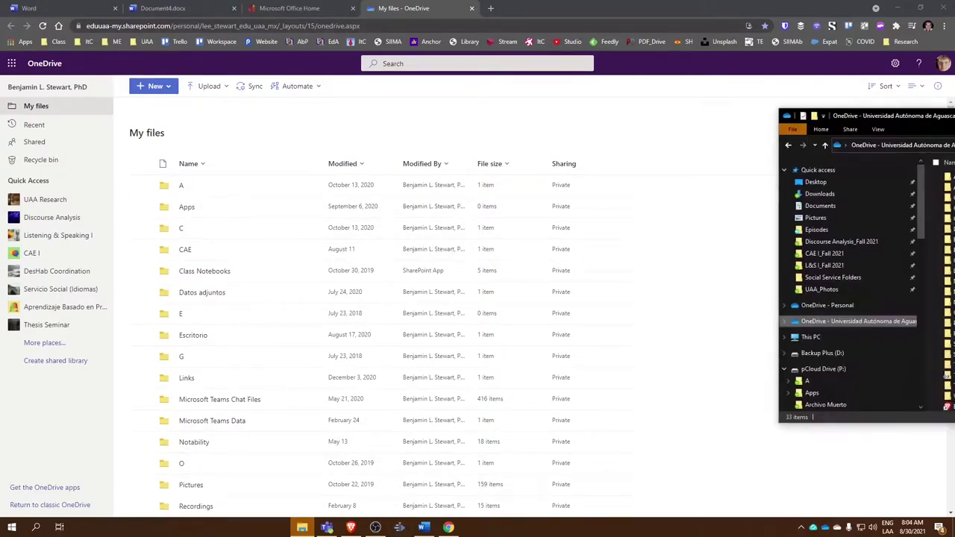
{"action": "left_click_drag", "start_coordinate": [954, 127], "coordinate": [523, 134]}
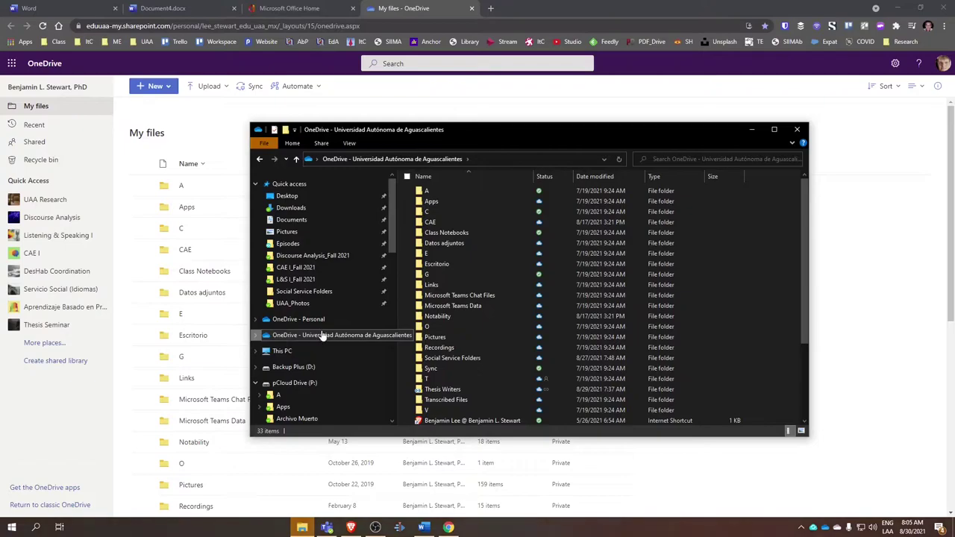
Step: Locate My recording 6 in the A > Audio folder of pCloud Drive (P:), and move the File Explorer window aside
{"action": "scroll", "coordinate": [321, 336], "scroll_direction": "down", "scroll_amount": 2}
{"action": "left_click", "coordinate": [294, 316]}
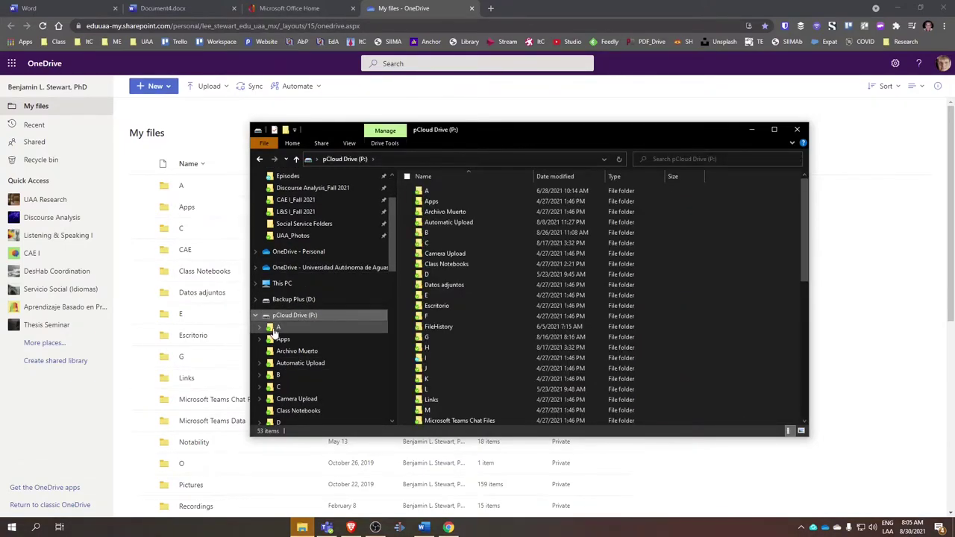
{"action": "left_click", "coordinate": [277, 328]}
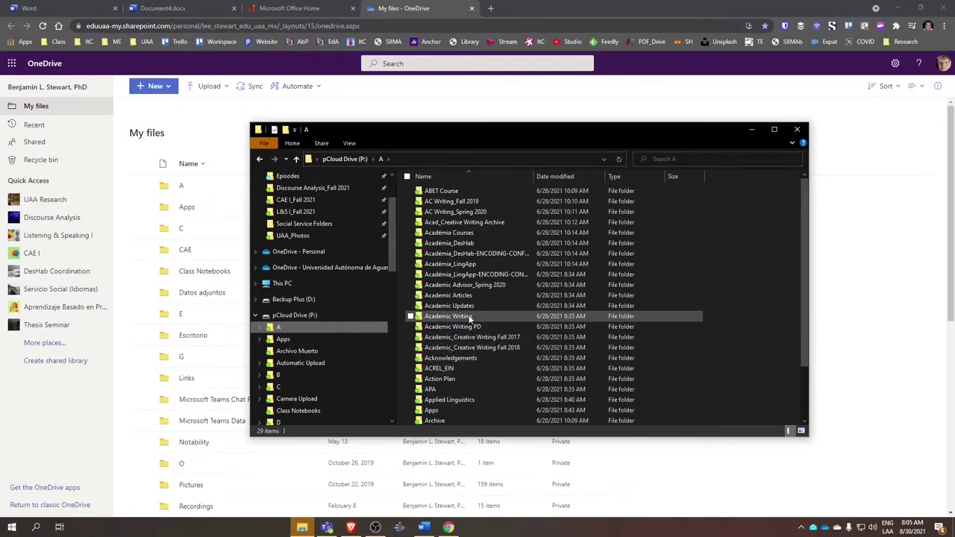
{"action": "scroll", "coordinate": [466, 329], "scroll_direction": "down", "scroll_amount": 2}
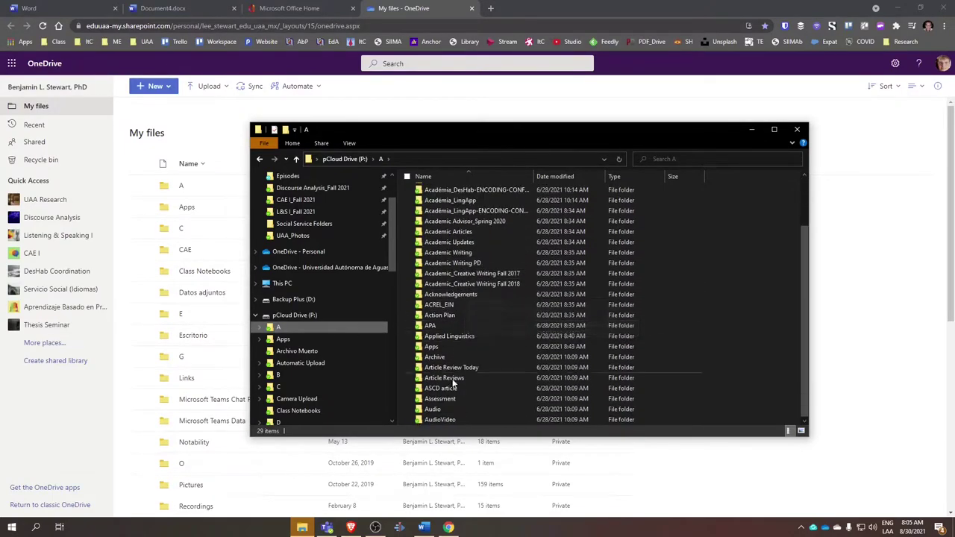
{"action": "double_click", "coordinate": [445, 409]}
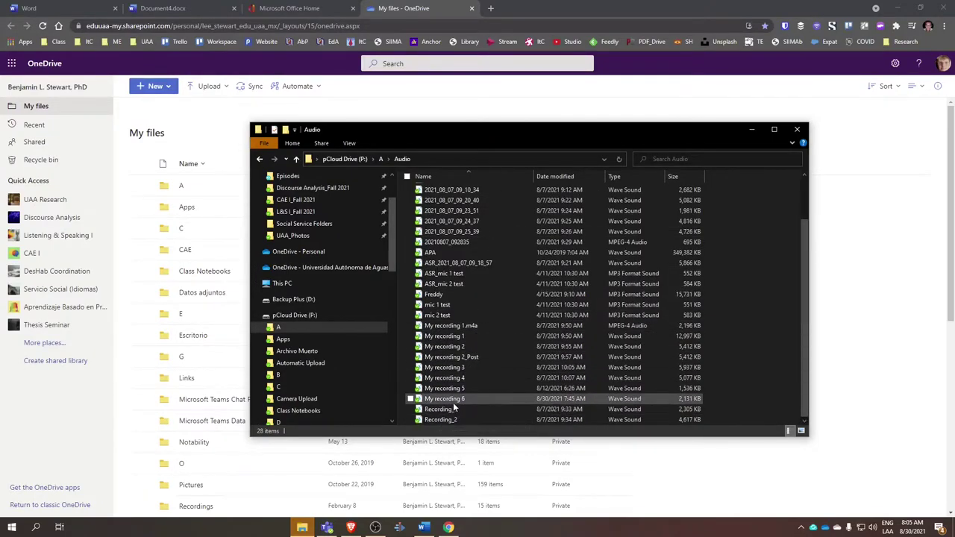
{"action": "left_click_drag", "start_coordinate": [518, 136], "coordinate": [954, 168]}
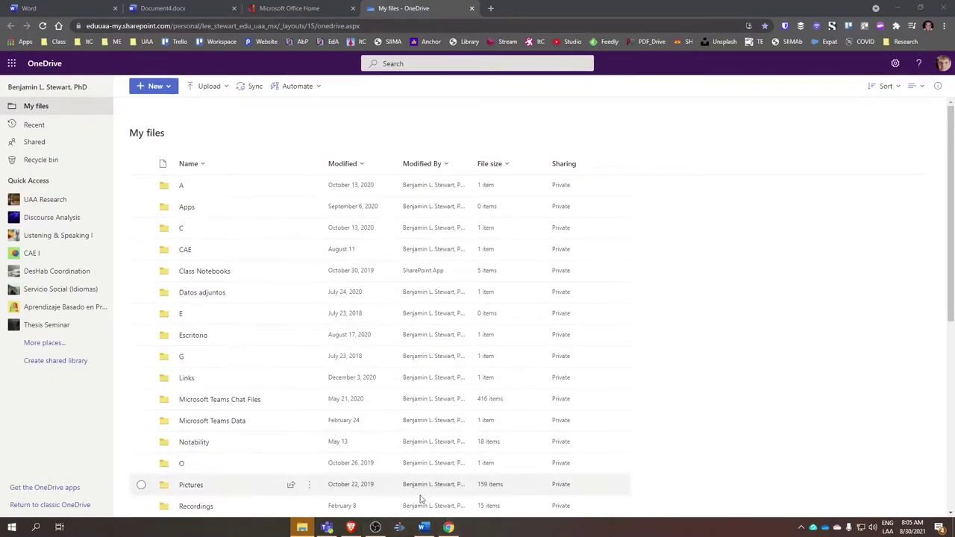
Step: Return to Document4.docx in Word for the web and open the Transcribe tool
{"action": "left_click", "coordinate": [290, 9]}
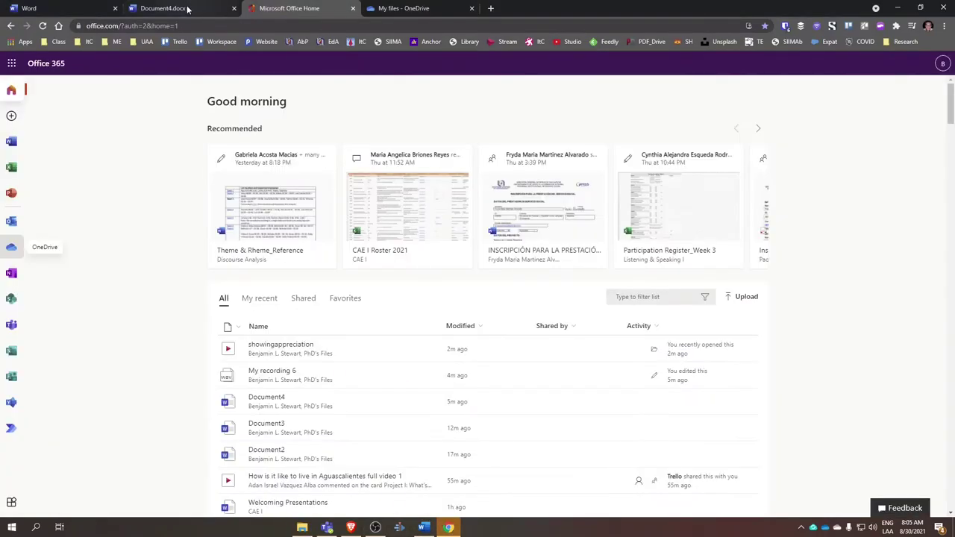
{"action": "left_click", "coordinate": [187, 9]}
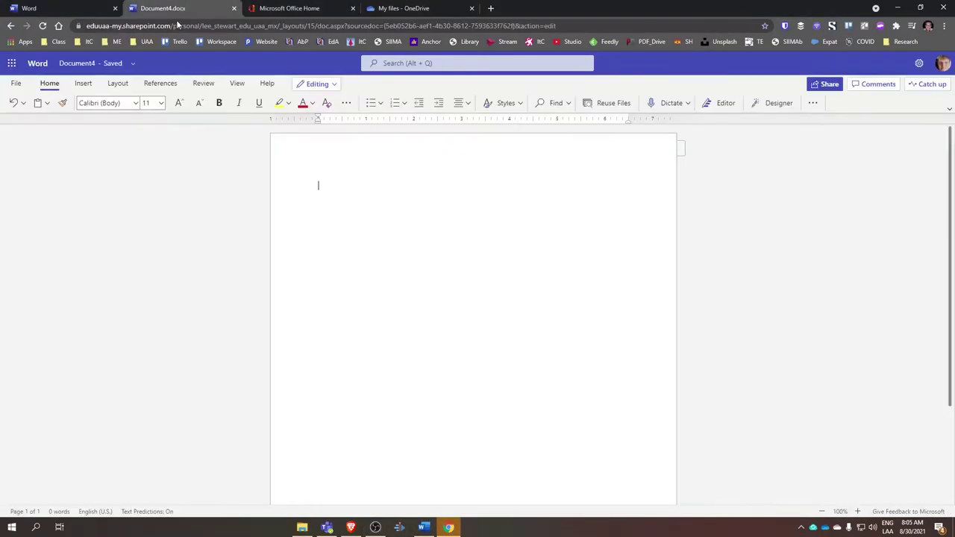
{"action": "left_click", "coordinate": [687, 104]}
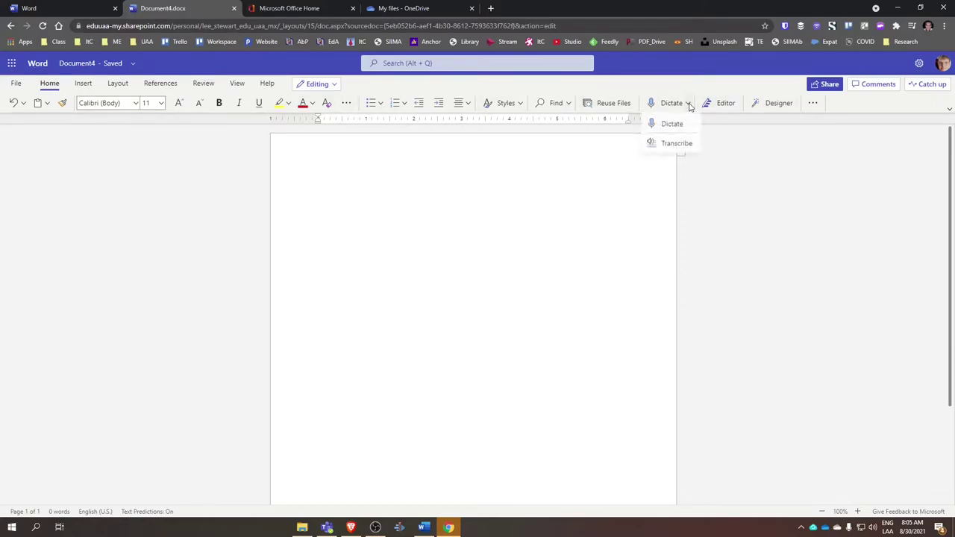
{"action": "left_click", "coordinate": [681, 148]}
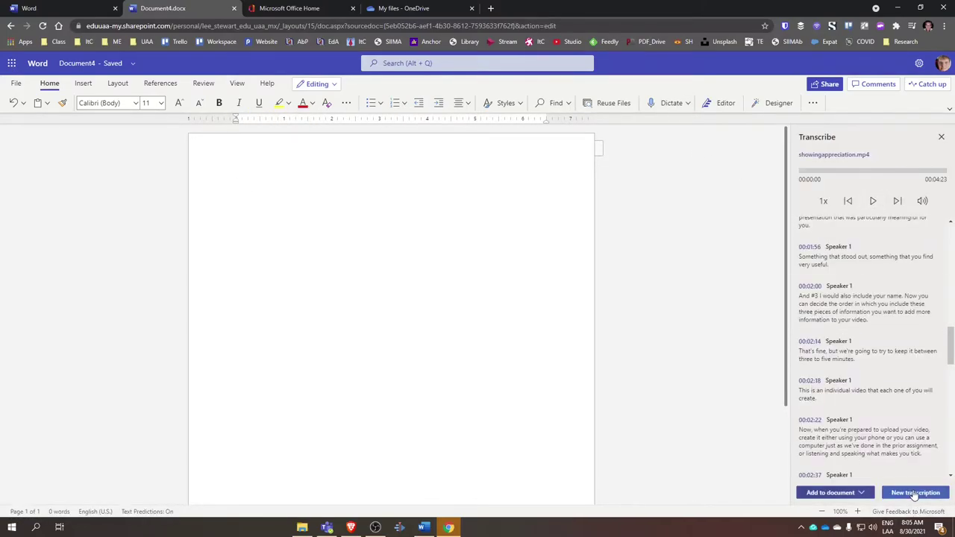
Step: Replace the stored transcript with a new transcription of the My recording 6 audio file from pCloud Drive's A > Audio folder
{"action": "left_click", "coordinate": [914, 496]}
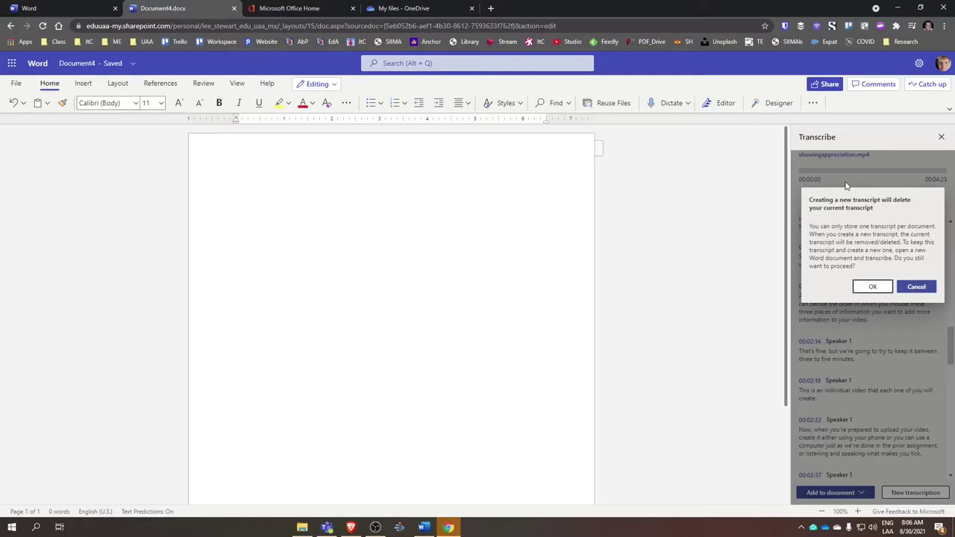
{"action": "left_click", "coordinate": [871, 286]}
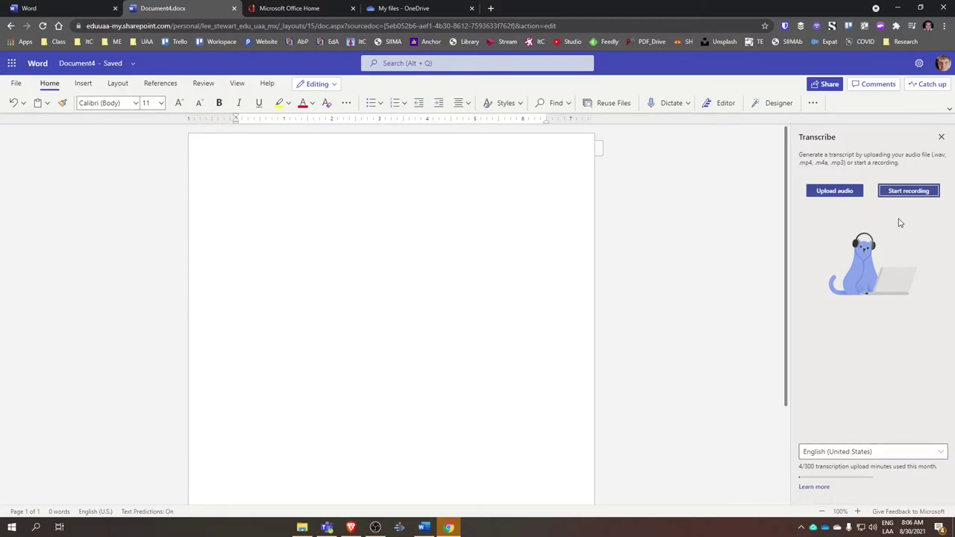
{"action": "left_click", "coordinate": [827, 193]}
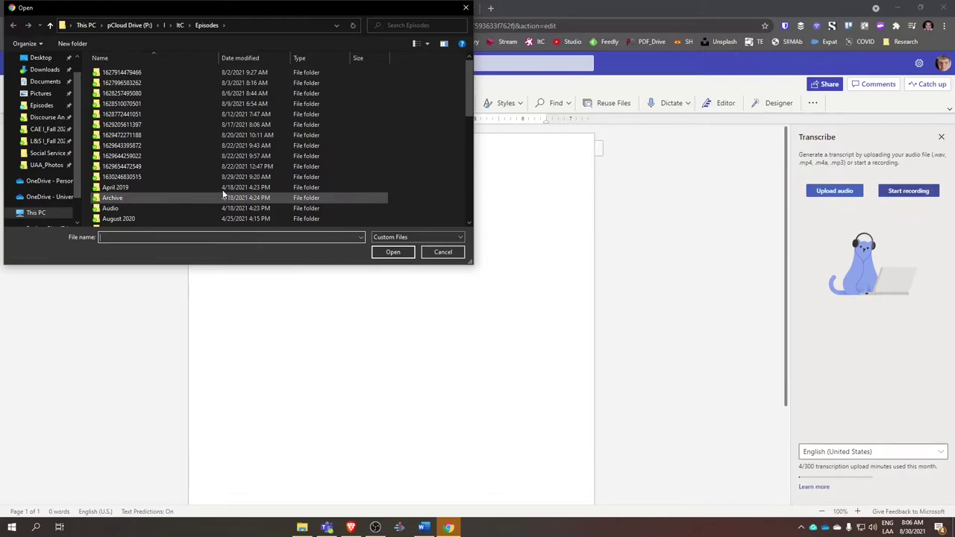
{"action": "double_click", "coordinate": [181, 156]}
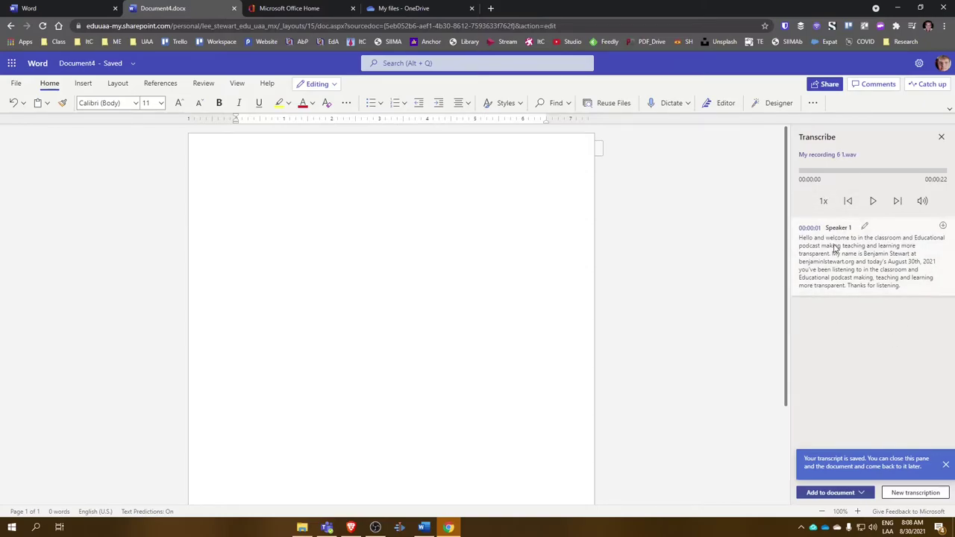
Step: Play and pause the beginning of the uploaded recording to check it against its transcript
{"action": "left_click", "coordinate": [873, 200]}
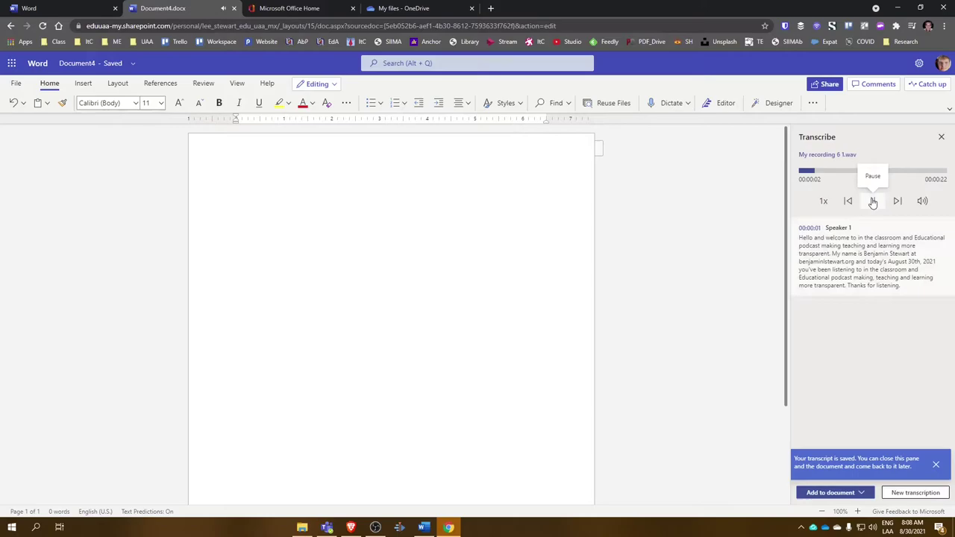
{"action": "left_click", "coordinate": [873, 201]}
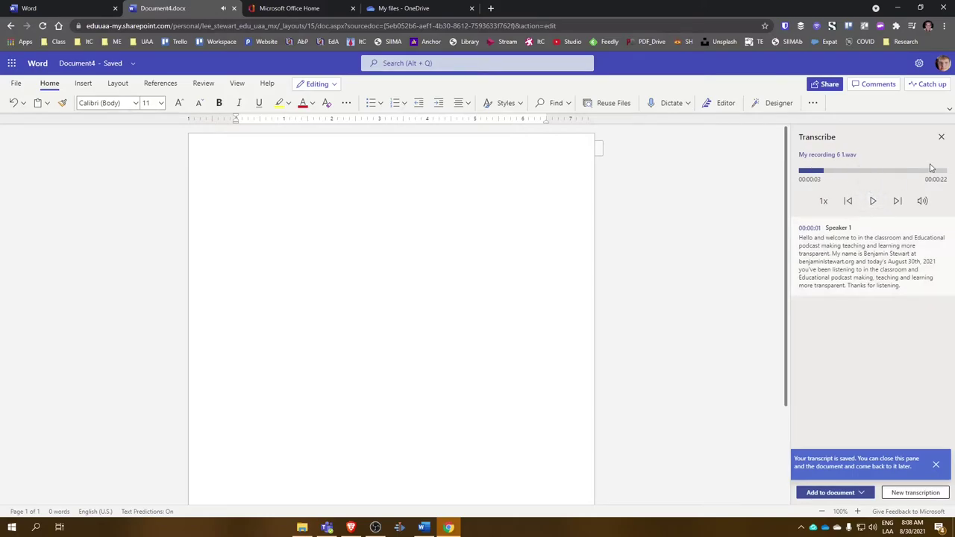
{"action": "left_click", "coordinate": [874, 207]}
{"action": "left_click", "coordinate": [874, 206]}
Step: Add the recording's transcript to the document with speakers and timestamps
{"action": "left_click", "coordinate": [861, 493]}
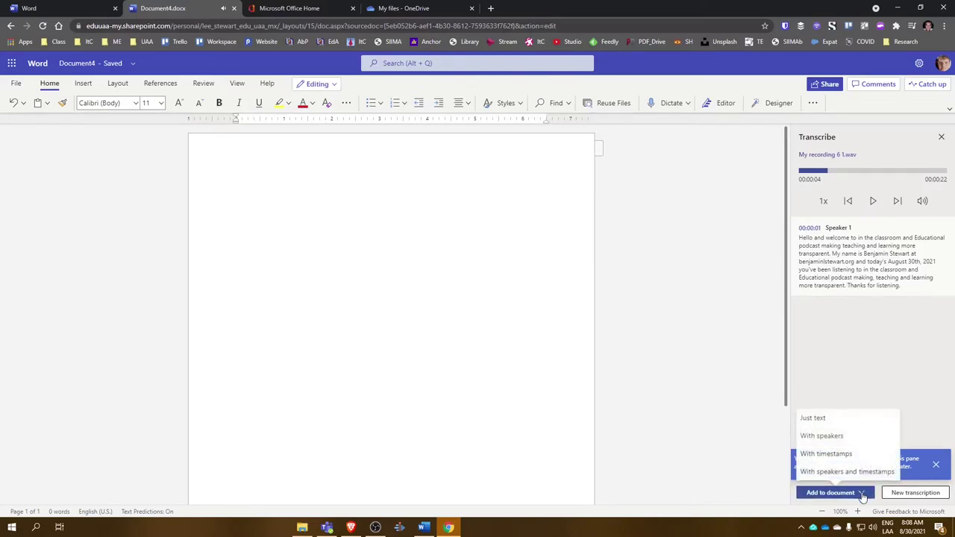
{"action": "left_click", "coordinate": [827, 473]}
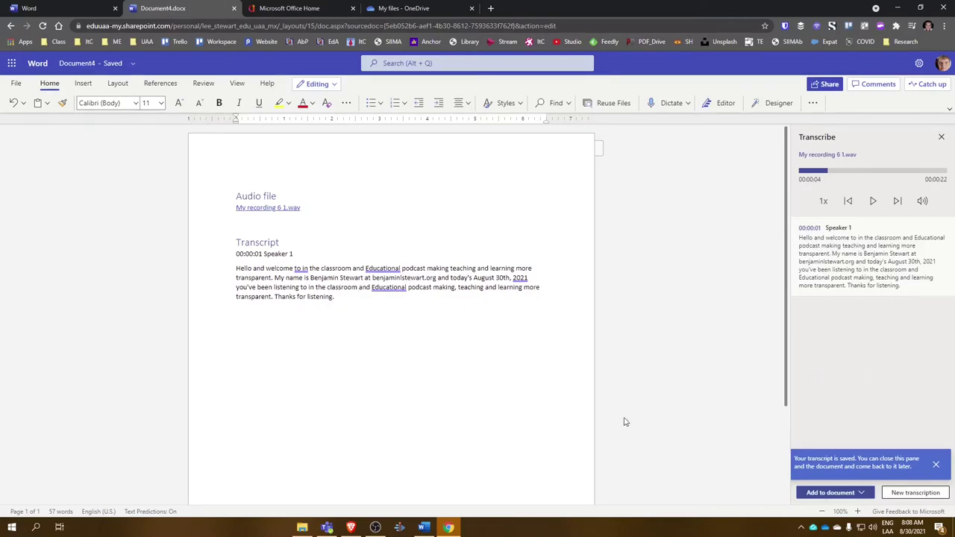
{"action": "left_click", "coordinate": [335, 323]}
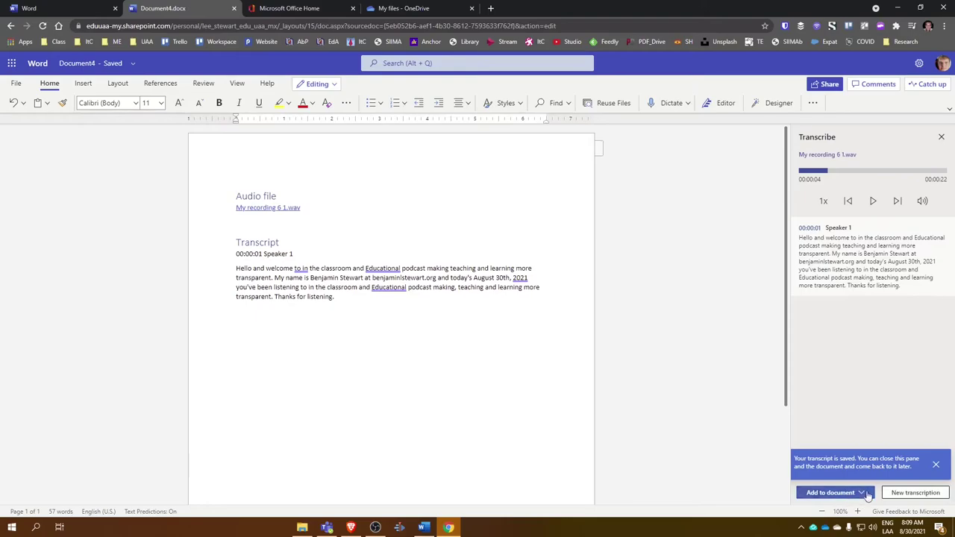
Step: Replace the current transcript with a new transcription of the showingappreciation MP4 file from the ItC > Episodes folder
{"action": "left_click", "coordinate": [914, 493]}
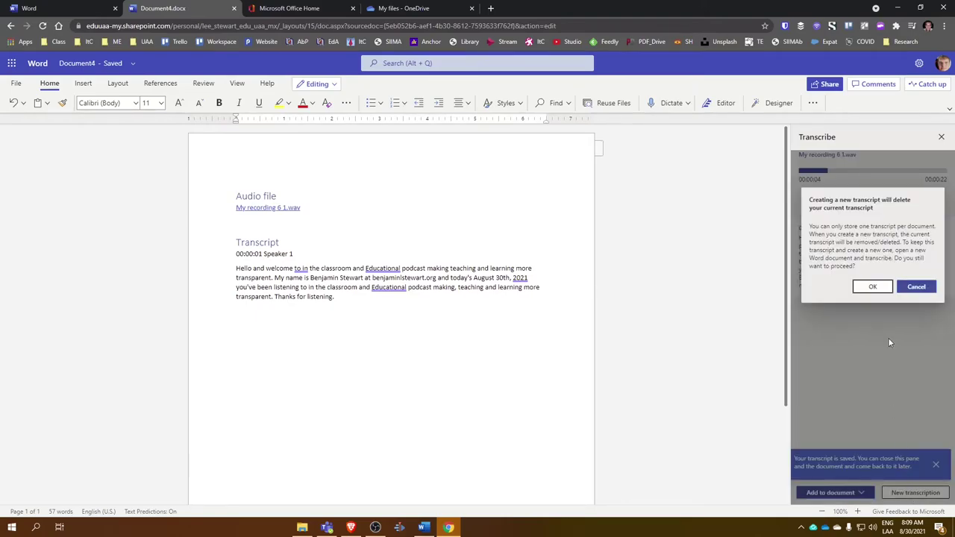
{"action": "left_click", "coordinate": [873, 286]}
{"action": "left_click", "coordinate": [835, 192]}
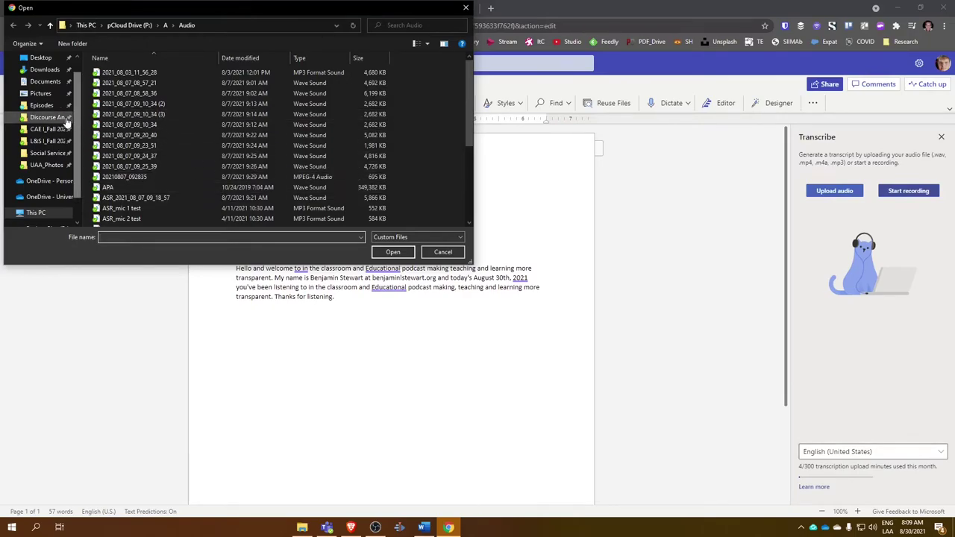
{"action": "left_click", "coordinate": [42, 105]}
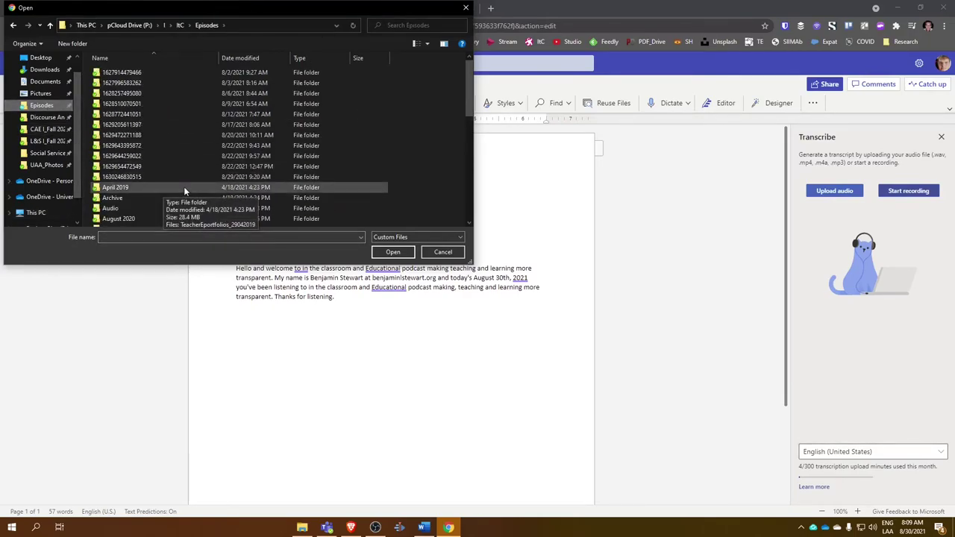
{"action": "scroll", "coordinate": [178, 181], "scroll_direction": "down", "scroll_amount": 5}
{"action": "scroll", "coordinate": [174, 181], "scroll_direction": "down", "scroll_amount": 2}
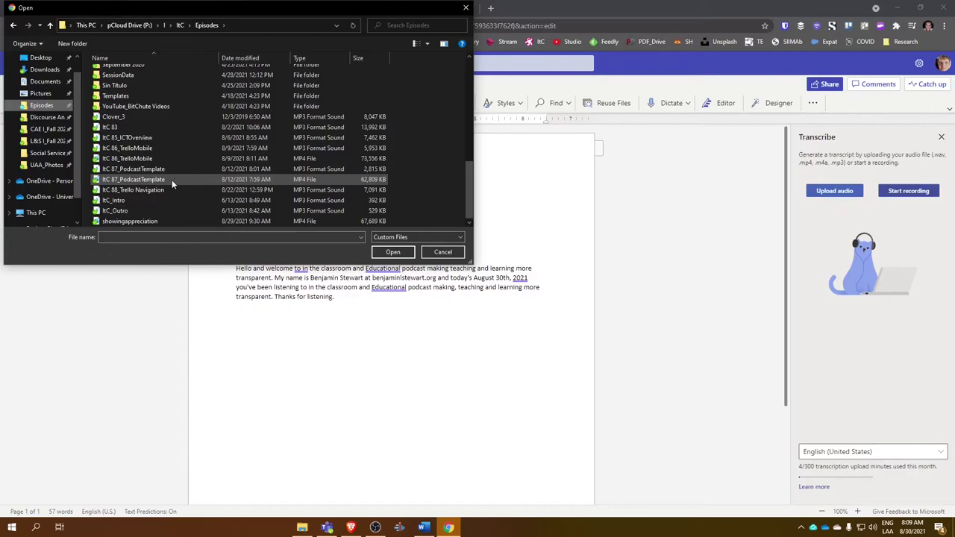
{"action": "left_click", "coordinate": [153, 221]}
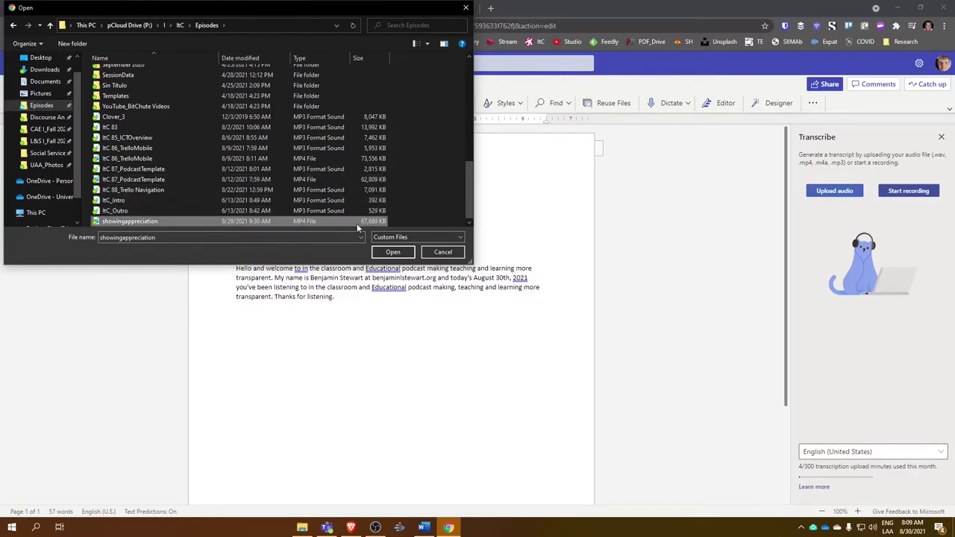
{"action": "left_click", "coordinate": [393, 252]}
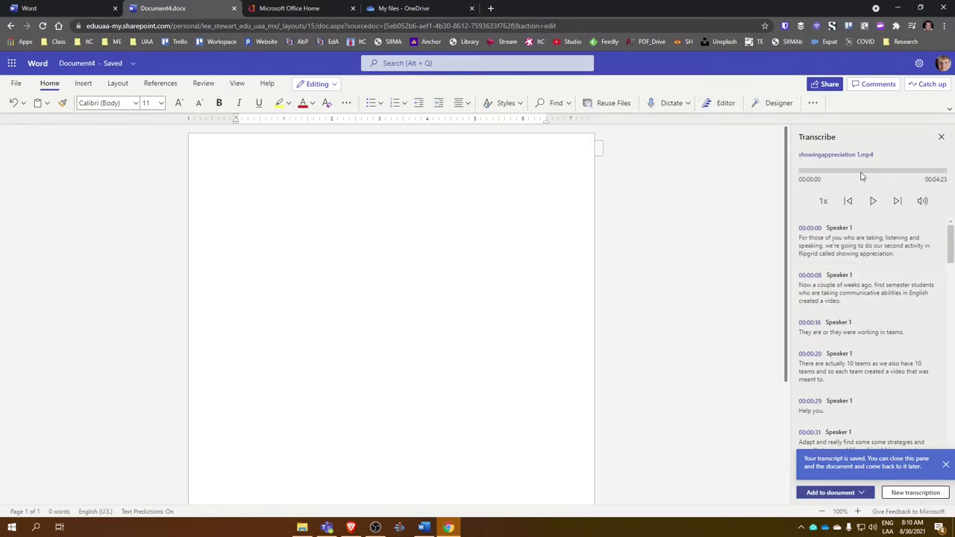
Step: Play the start of the showingappreciation video and review its timestamped transcript through to the end
{"action": "left_click", "coordinate": [875, 203]}
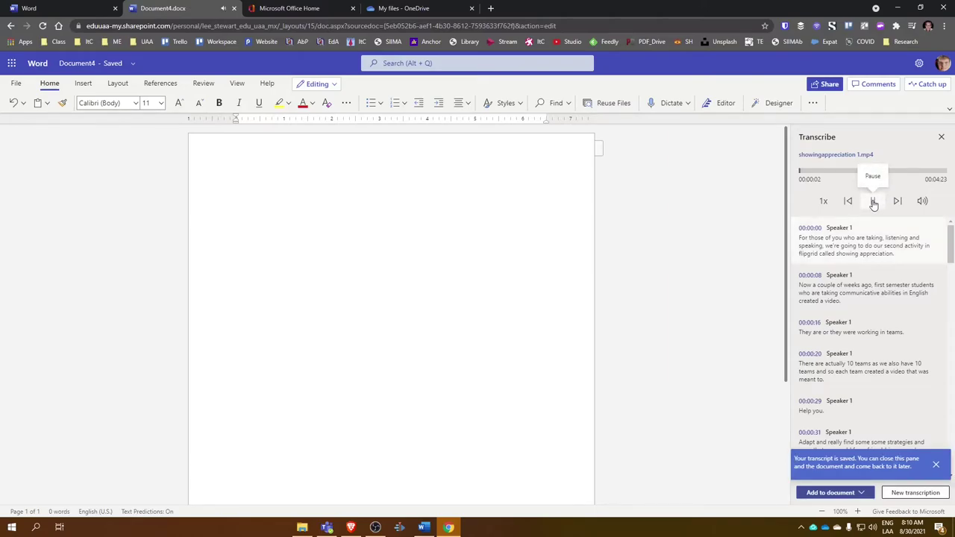
{"action": "left_click", "coordinate": [874, 202]}
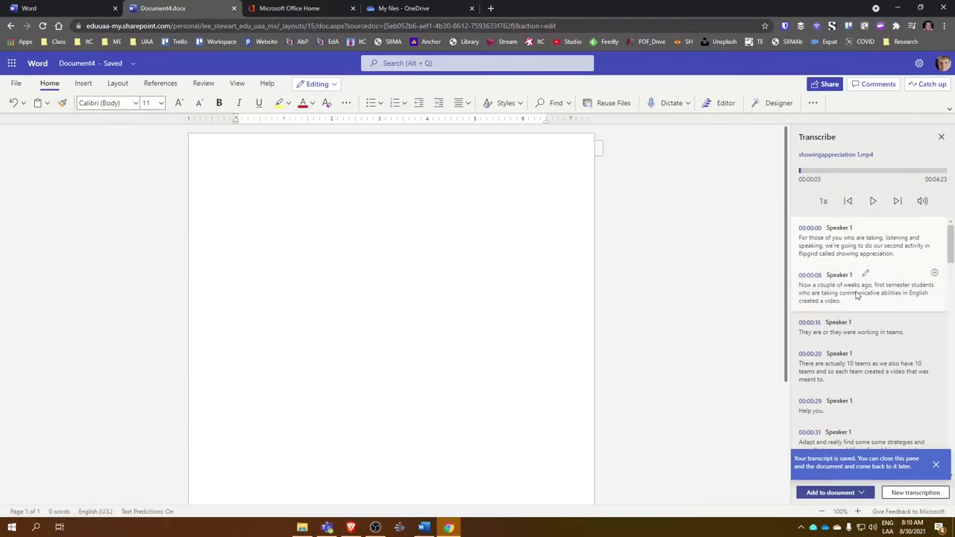
{"action": "scroll", "coordinate": [865, 314], "scroll_direction": "down", "scroll_amount": 5}
{"action": "scroll", "coordinate": [865, 326], "scroll_direction": "down", "scroll_amount": 15}
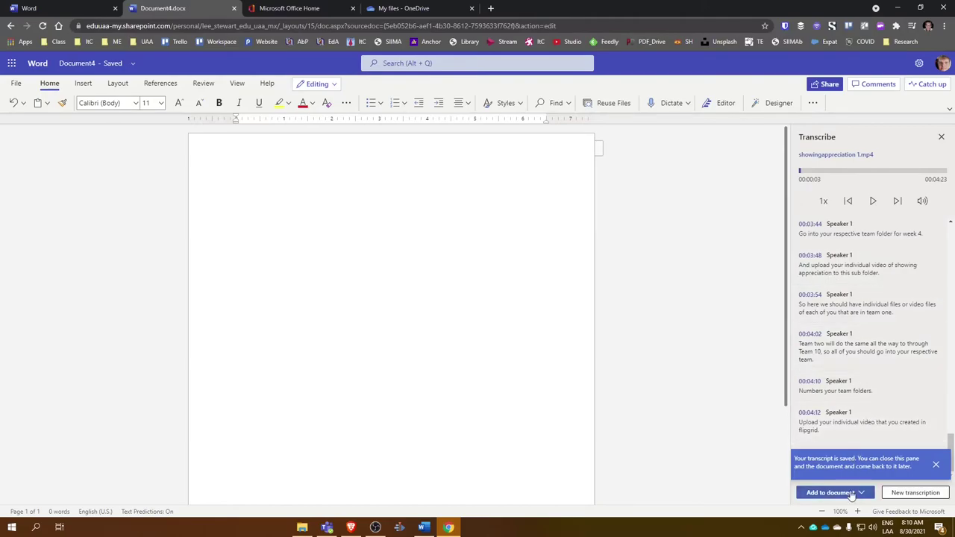
Step: Add the showingappreciation transcript to the blank document with speakers and timestamps
{"action": "left_click", "coordinate": [830, 494]}
{"action": "left_click", "coordinate": [850, 472]}
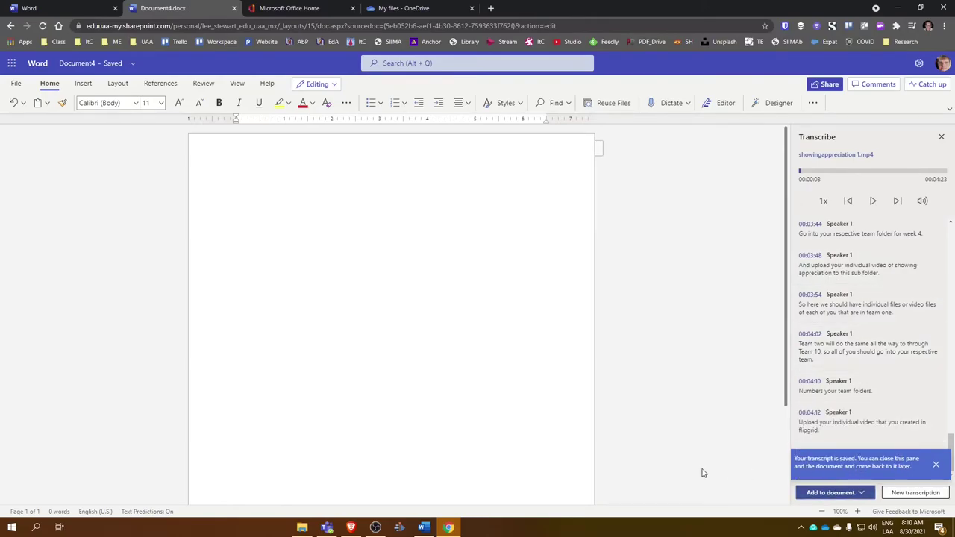
Step: Review the inserted transcript in the document from its heading onward, checking the timestamps, speaker labels and text
{"action": "scroll", "coordinate": [454, 348], "scroll_direction": "up", "scroll_amount": 15}
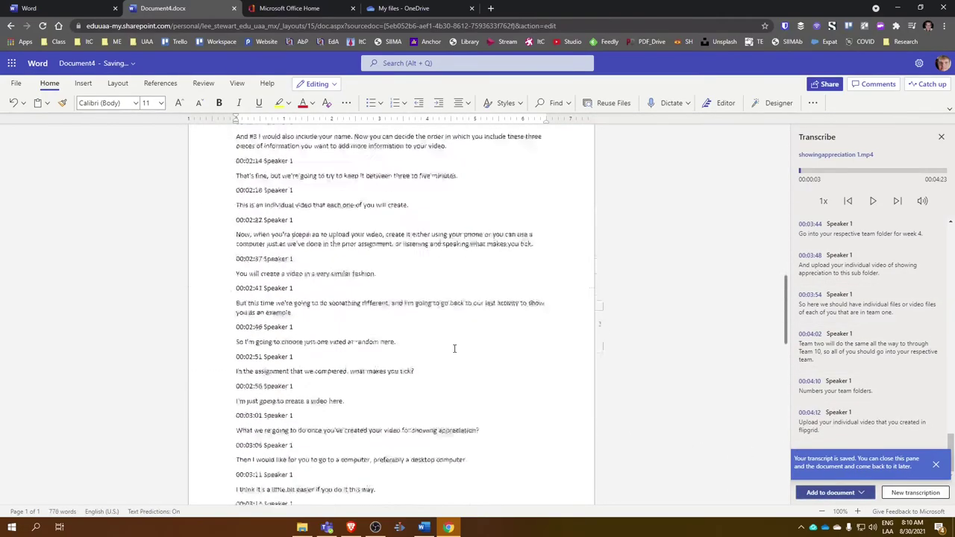
{"action": "scroll", "coordinate": [305, 303], "scroll_direction": "down", "scroll_amount": 1}
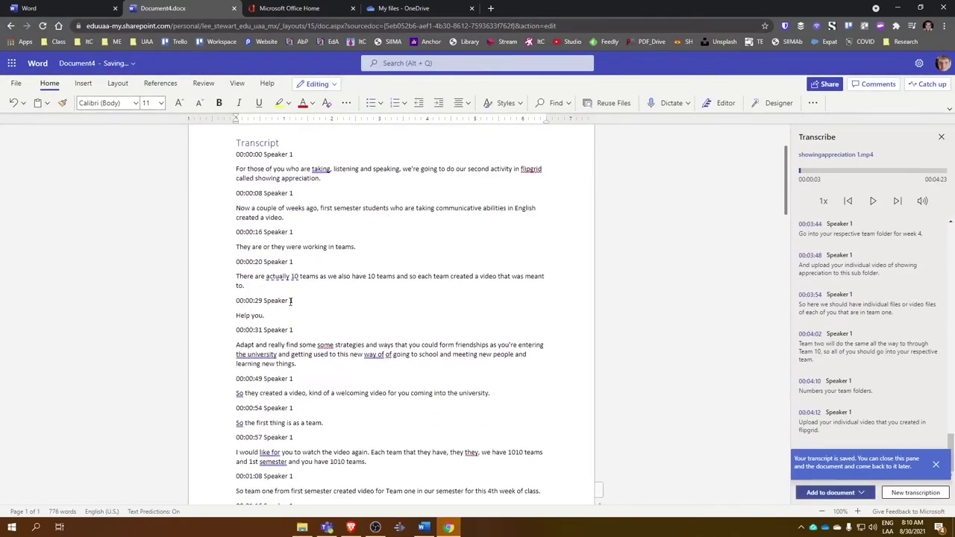
{"action": "scroll", "coordinate": [334, 350], "scroll_direction": "down", "scroll_amount": 5}
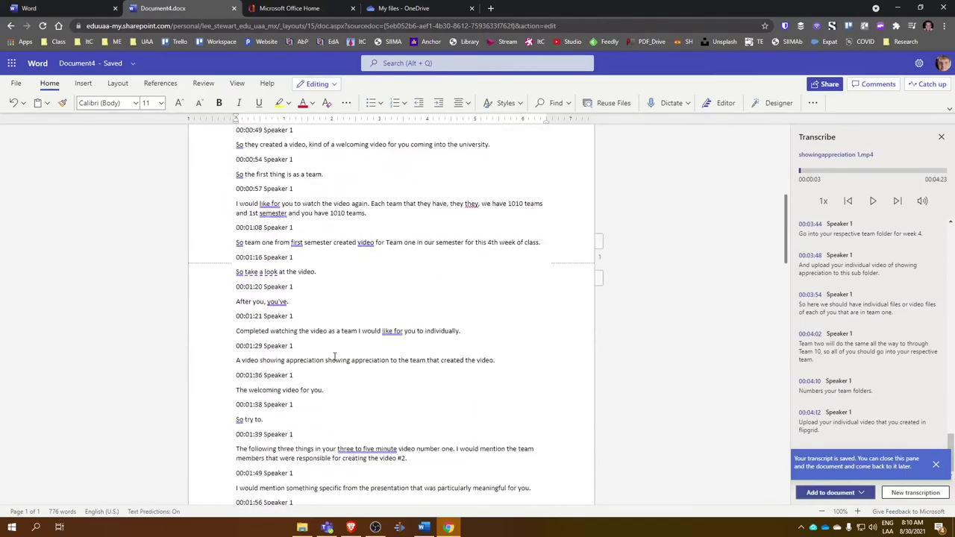
{"action": "scroll", "coordinate": [335, 356], "scroll_direction": "down", "scroll_amount": 4}
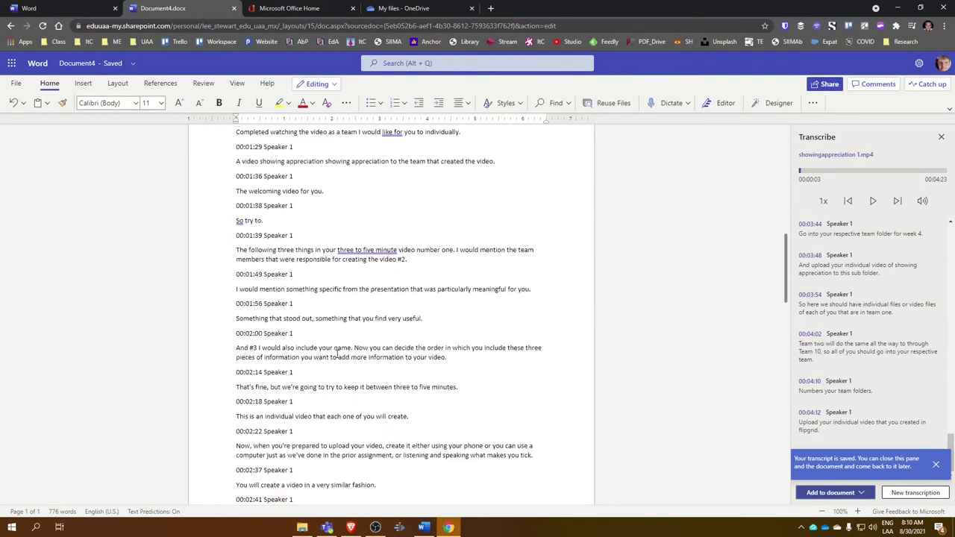
{"action": "scroll", "coordinate": [335, 353], "scroll_direction": "down", "scroll_amount": 3}
{"action": "scroll", "coordinate": [313, 358], "scroll_direction": "down", "scroll_amount": 3}
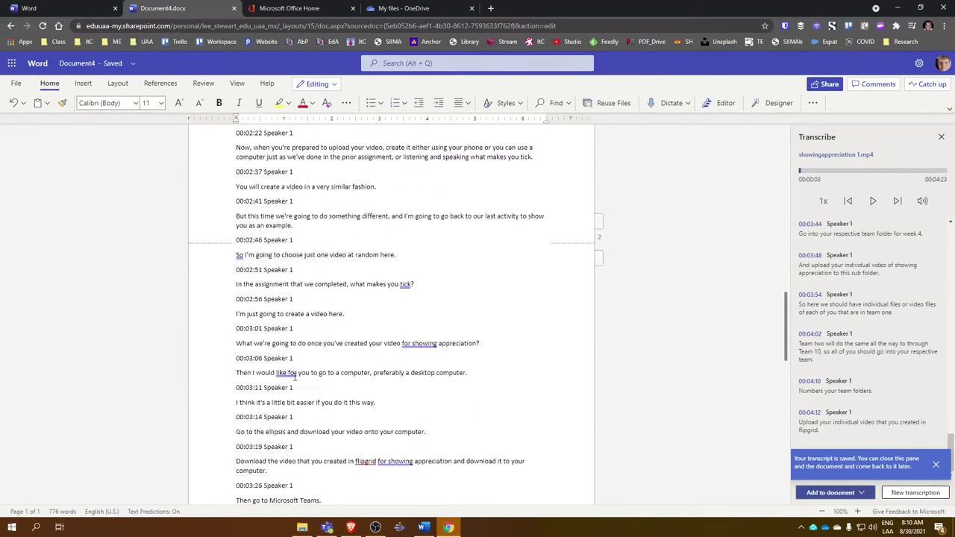
{"action": "scroll", "coordinate": [302, 382], "scroll_direction": "down", "scroll_amount": 6}
{"action": "scroll", "coordinate": [402, 421], "scroll_direction": "up", "scroll_amount": 20}
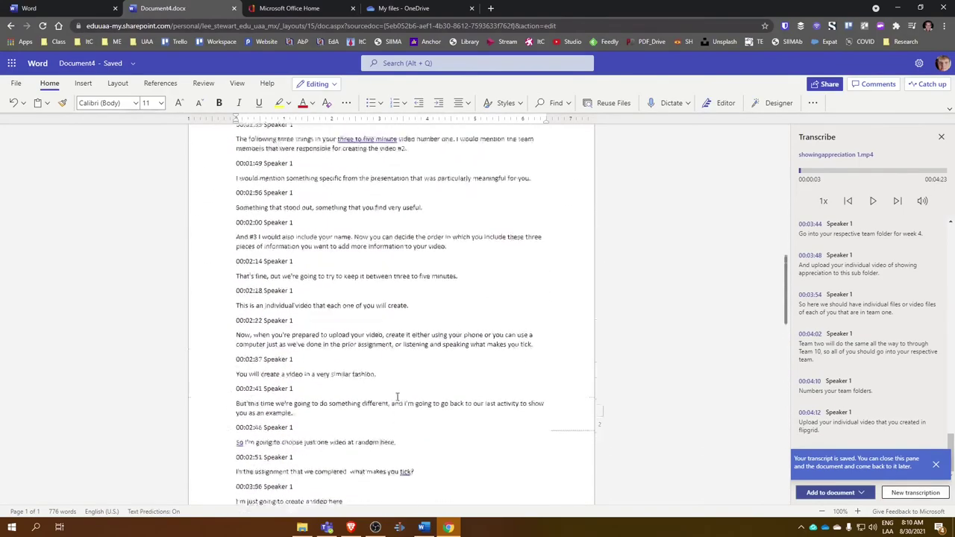